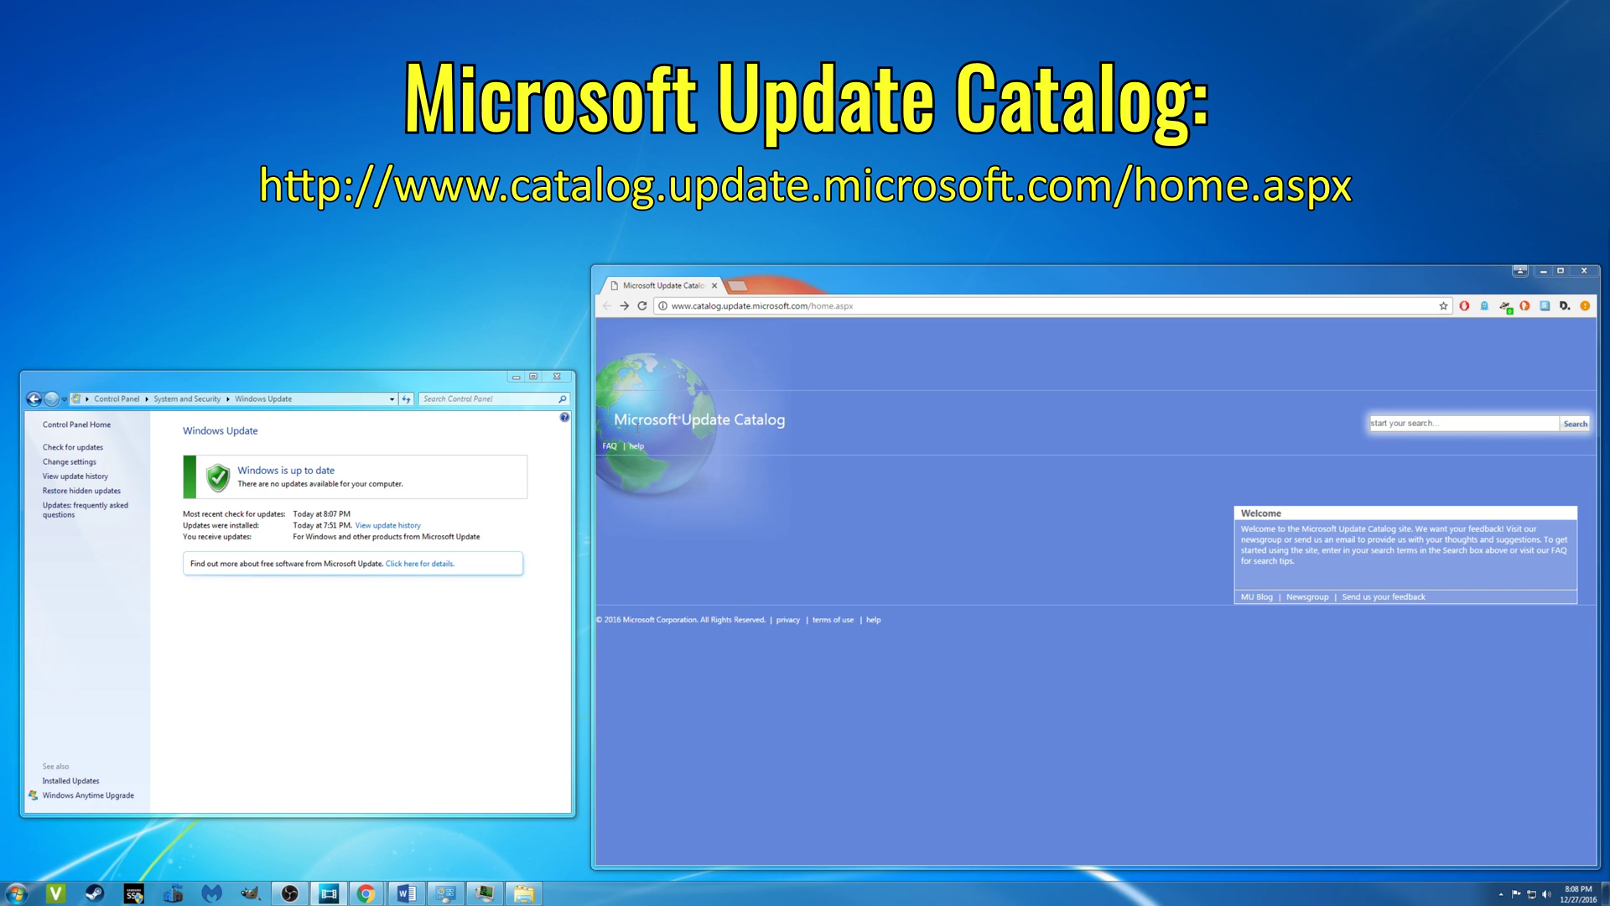
Search the catalog for update KB3020369
left_click(1396, 424)
type("KB3020369")
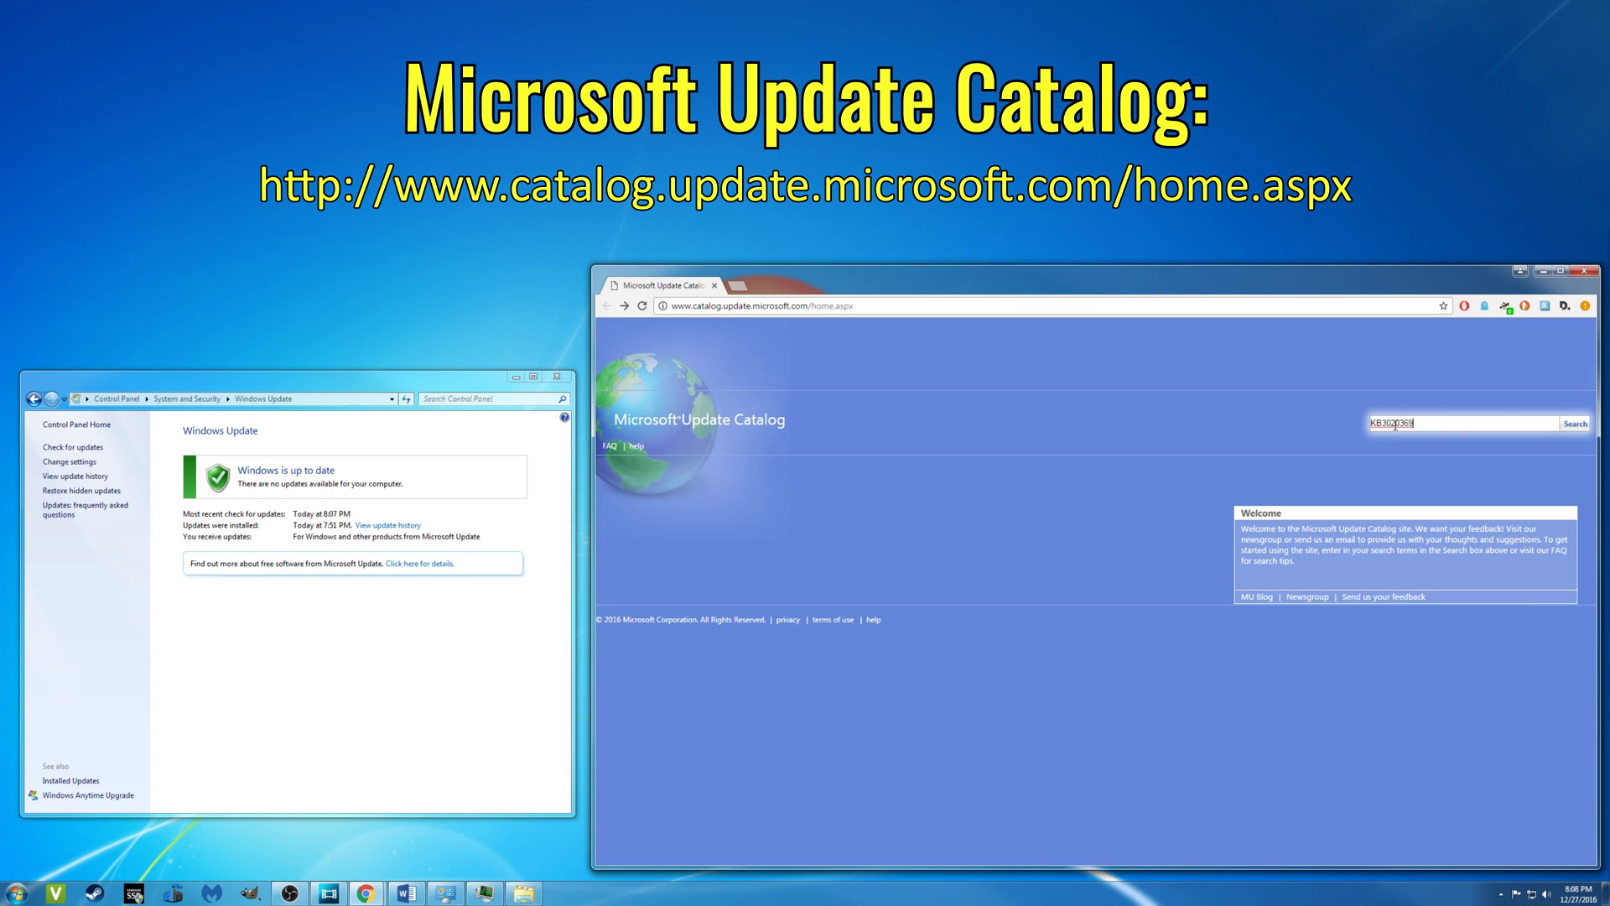
left_click(1573, 424)
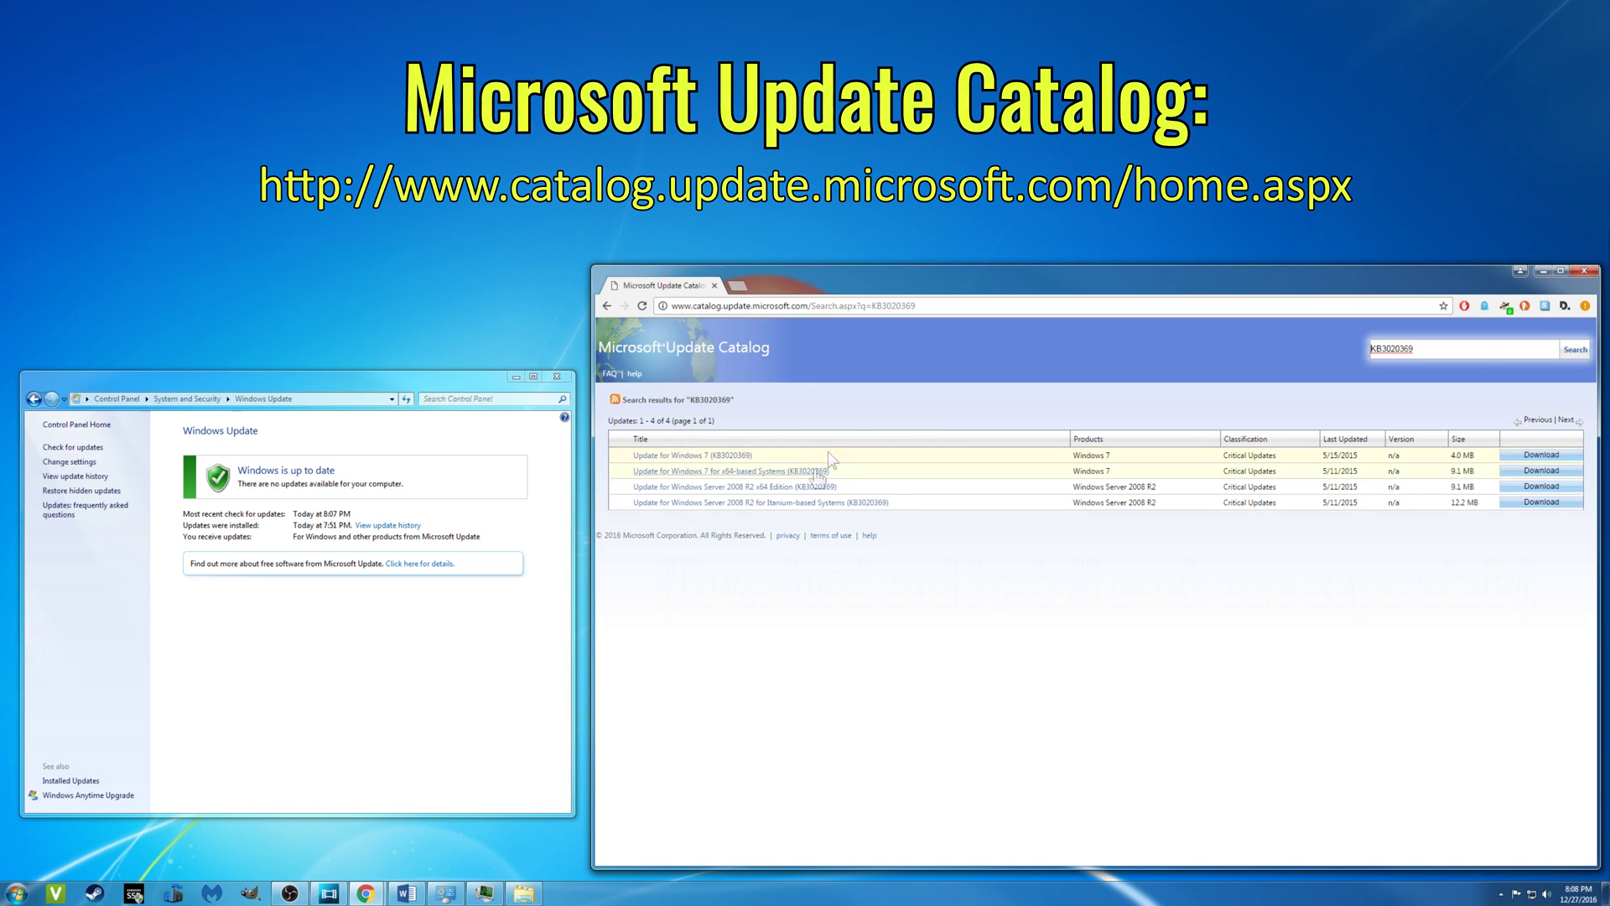
Save the Windows 7 x64-based Systems .msu package into Downloads and close the download window
left_click(1539, 471)
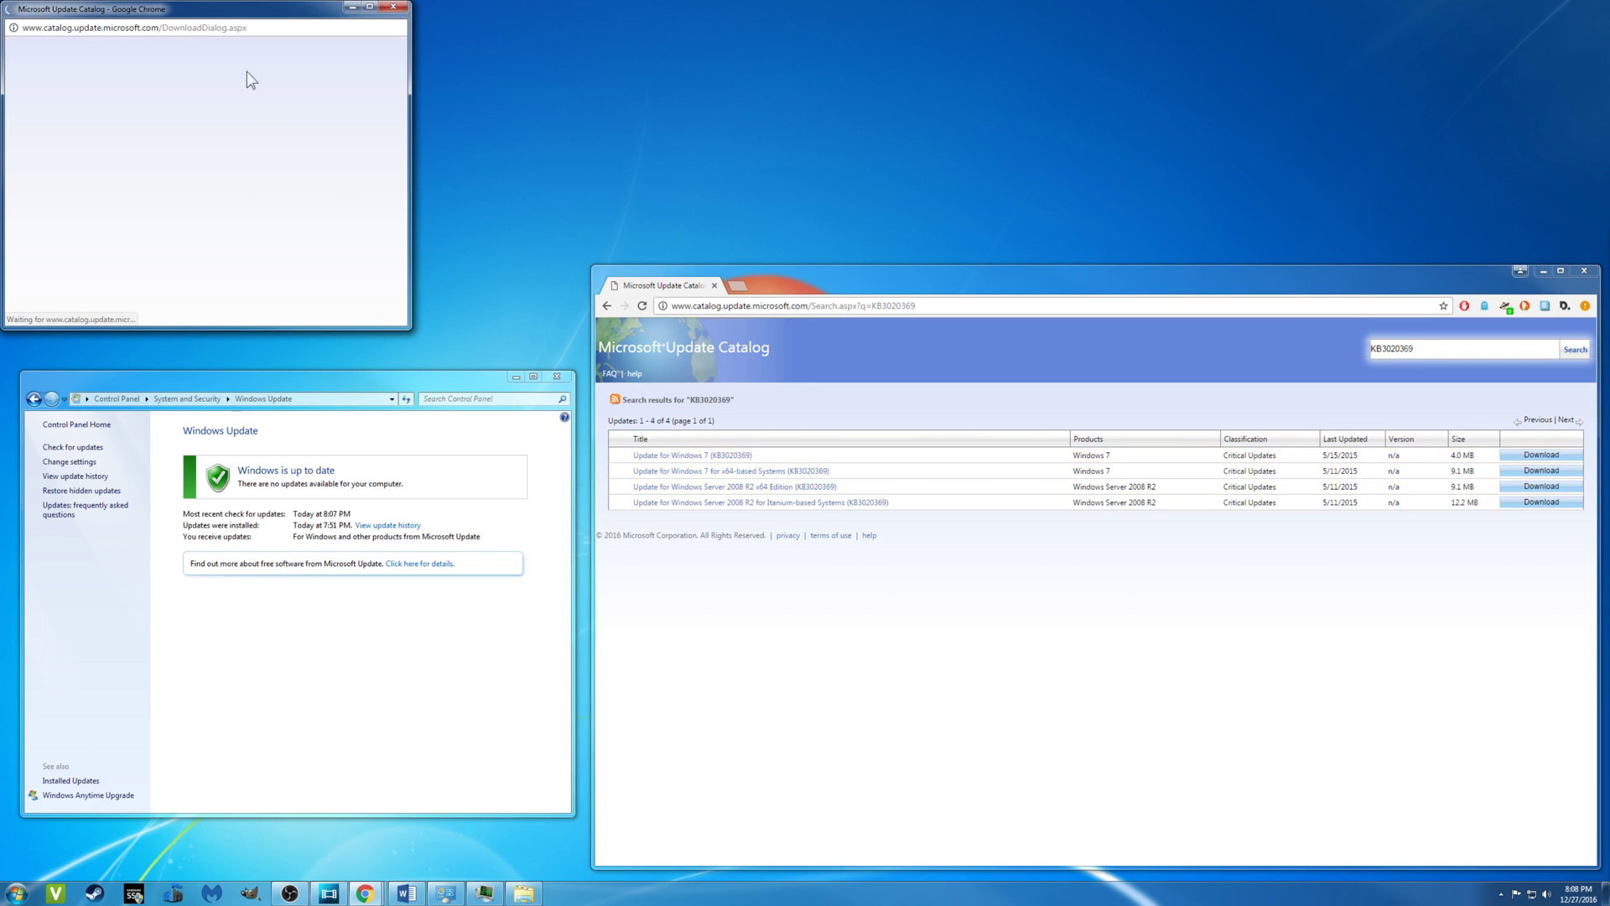
left_click_drag(220, 16, 711, 367)
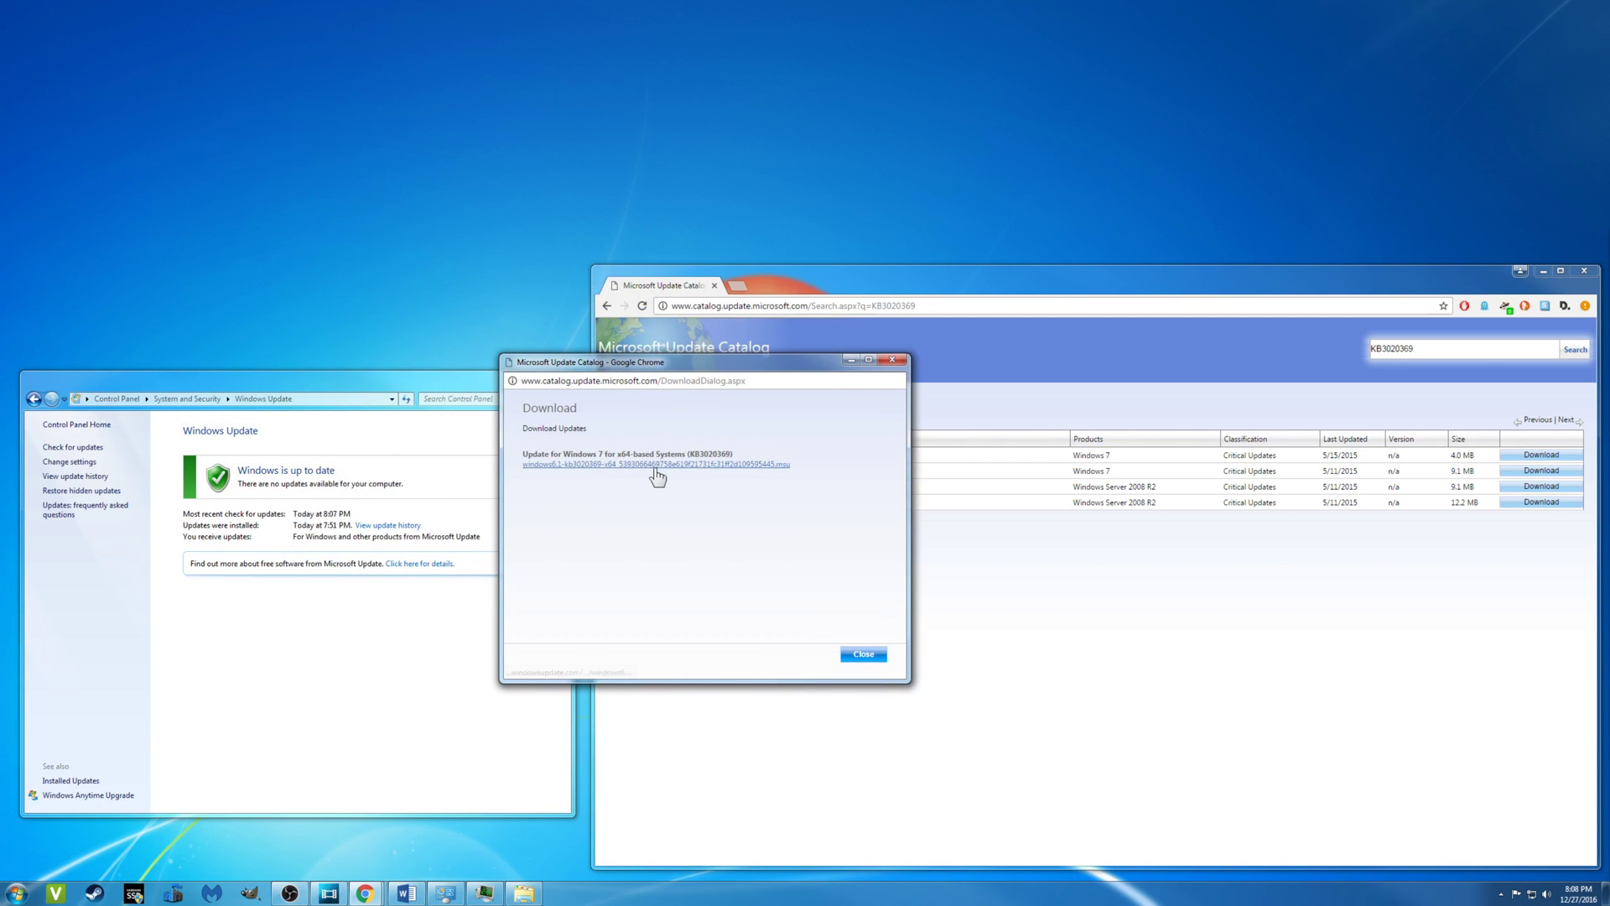
left_click(657, 465)
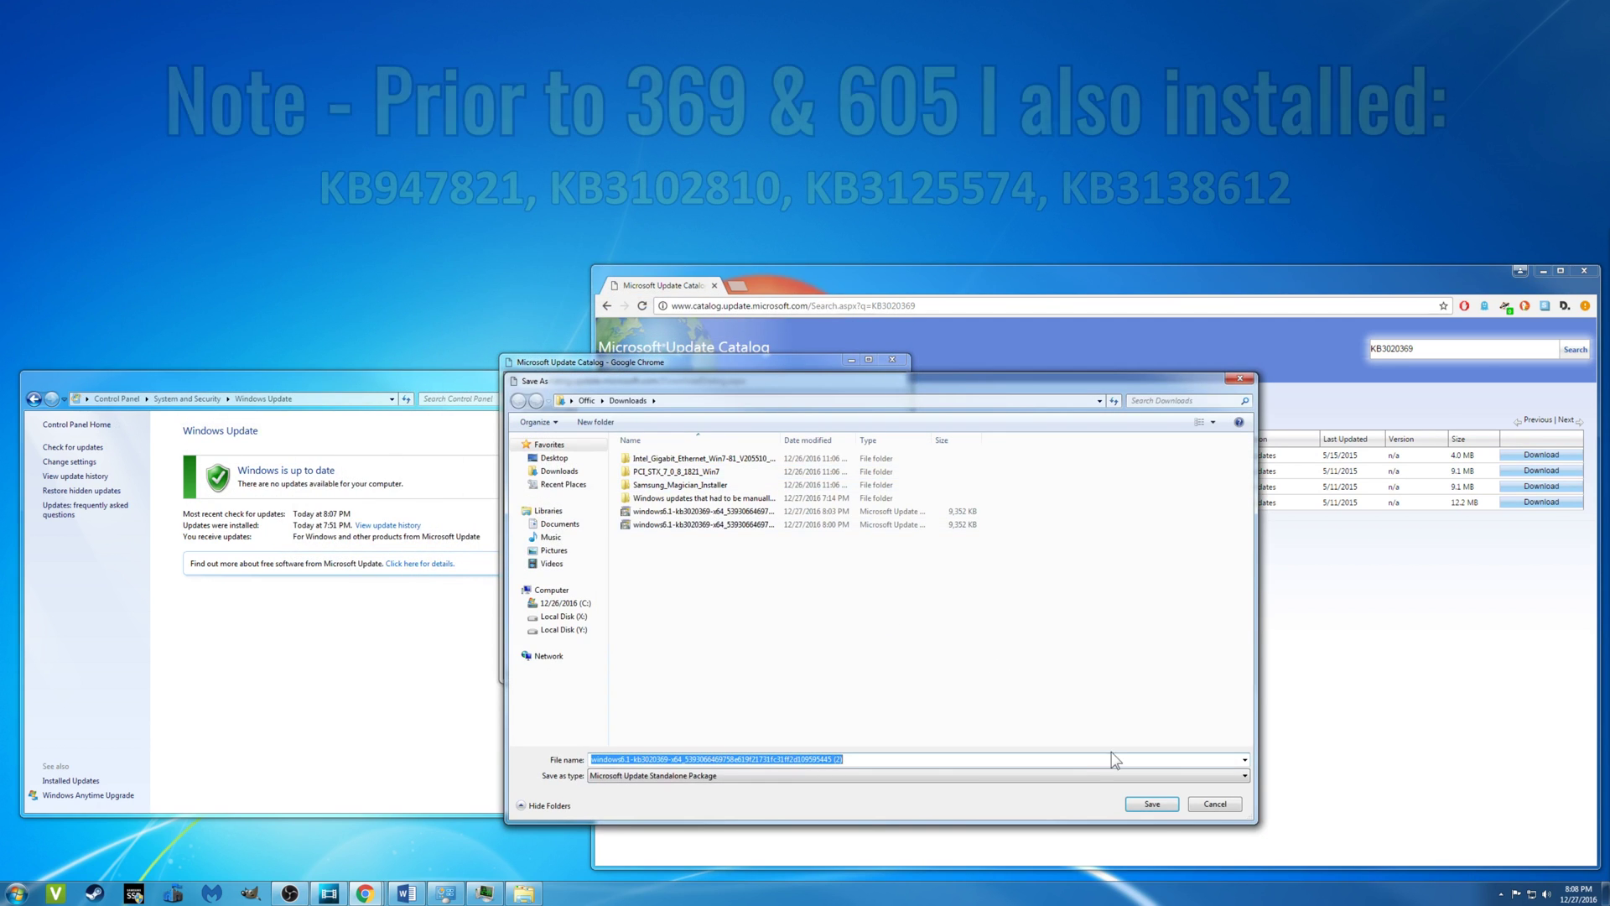
left_click(1151, 803)
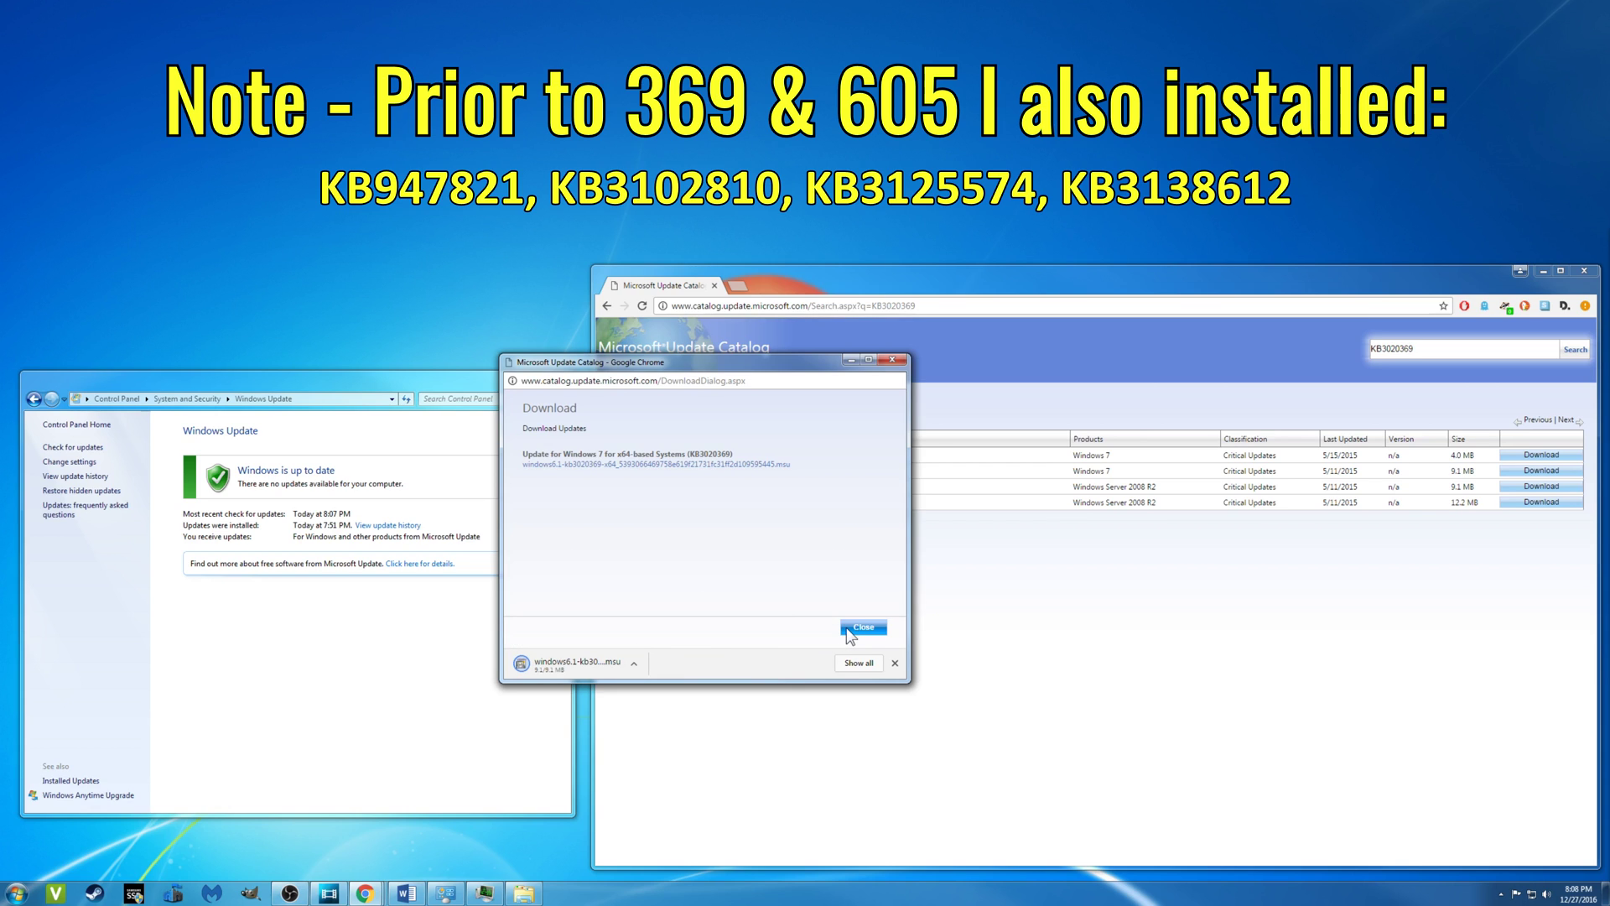
left_click(863, 628)
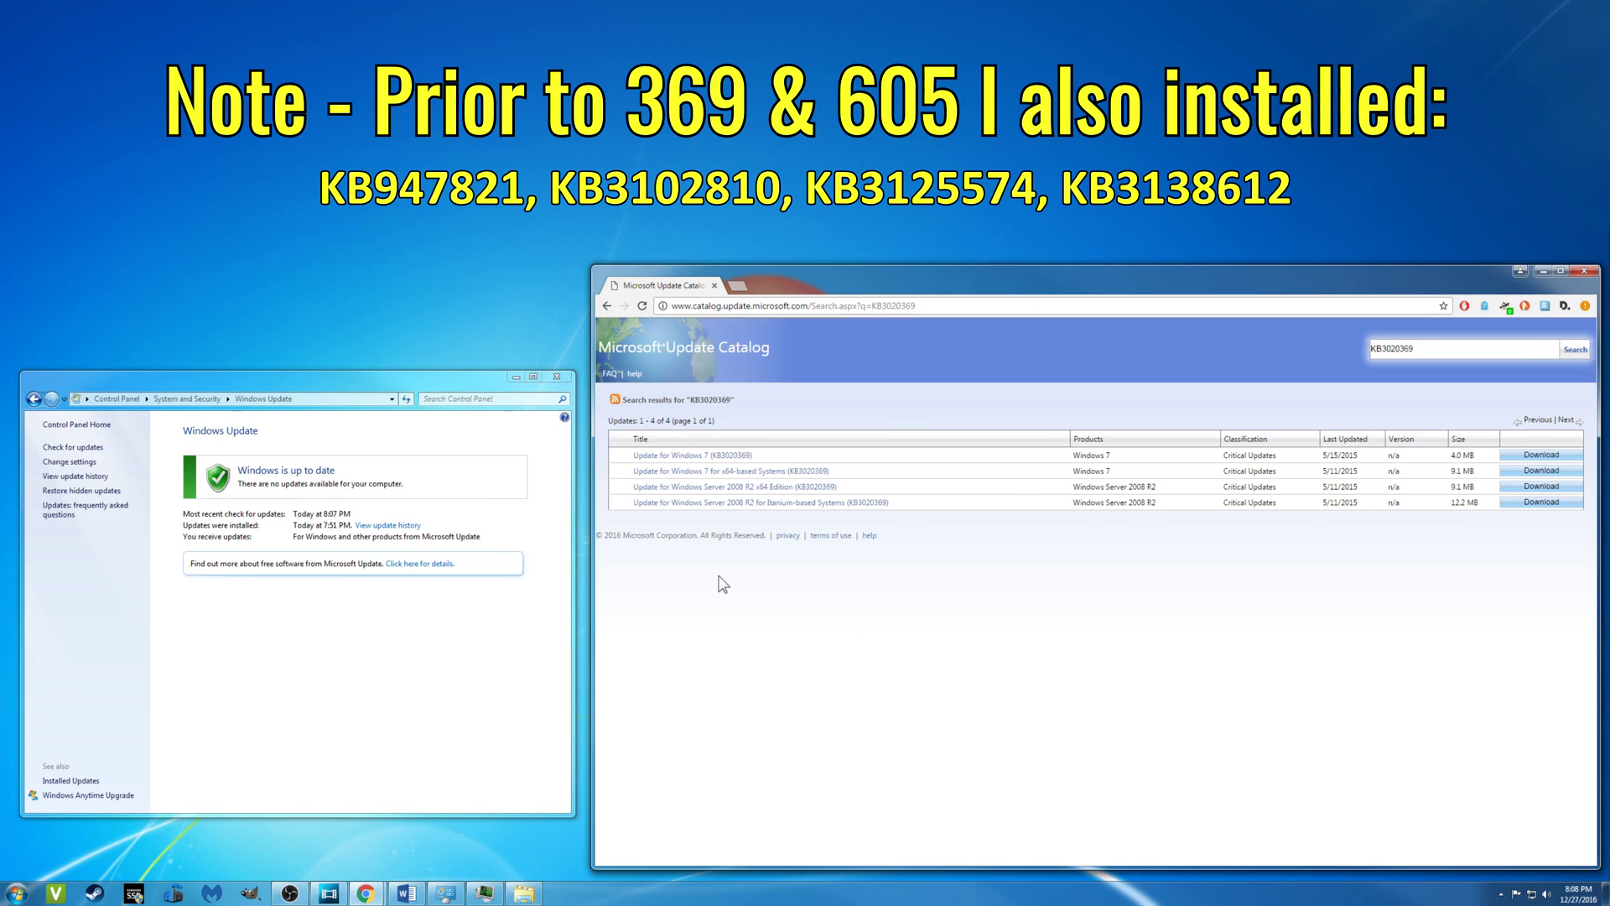